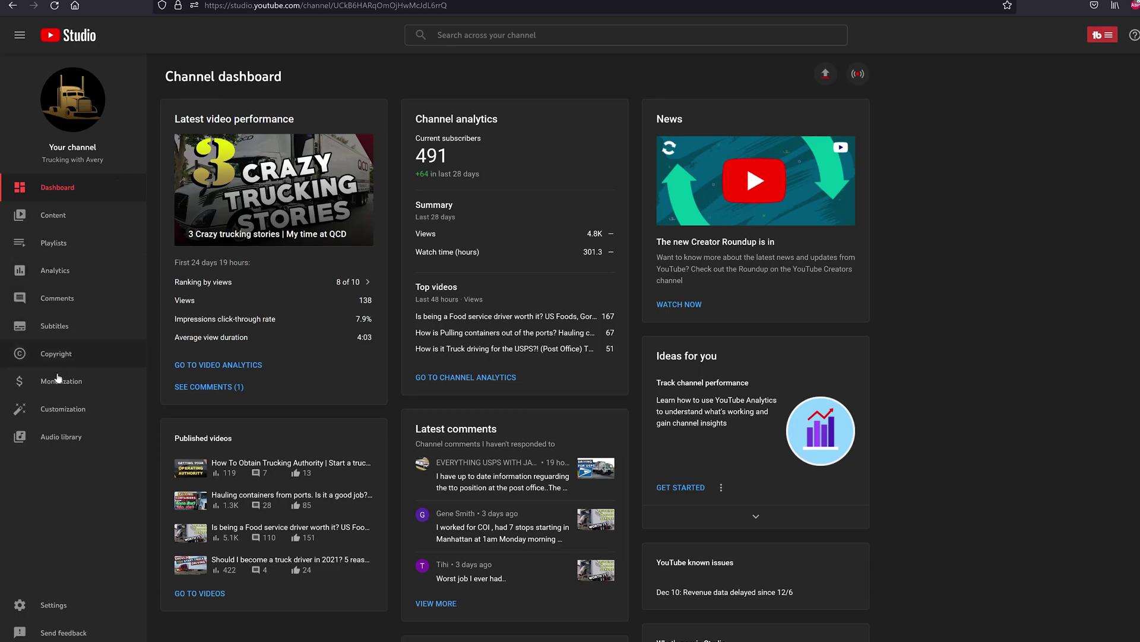
# Go to Customization's Basic info tab showing the channel name, description and URL
pyautogui.click(59, 416)
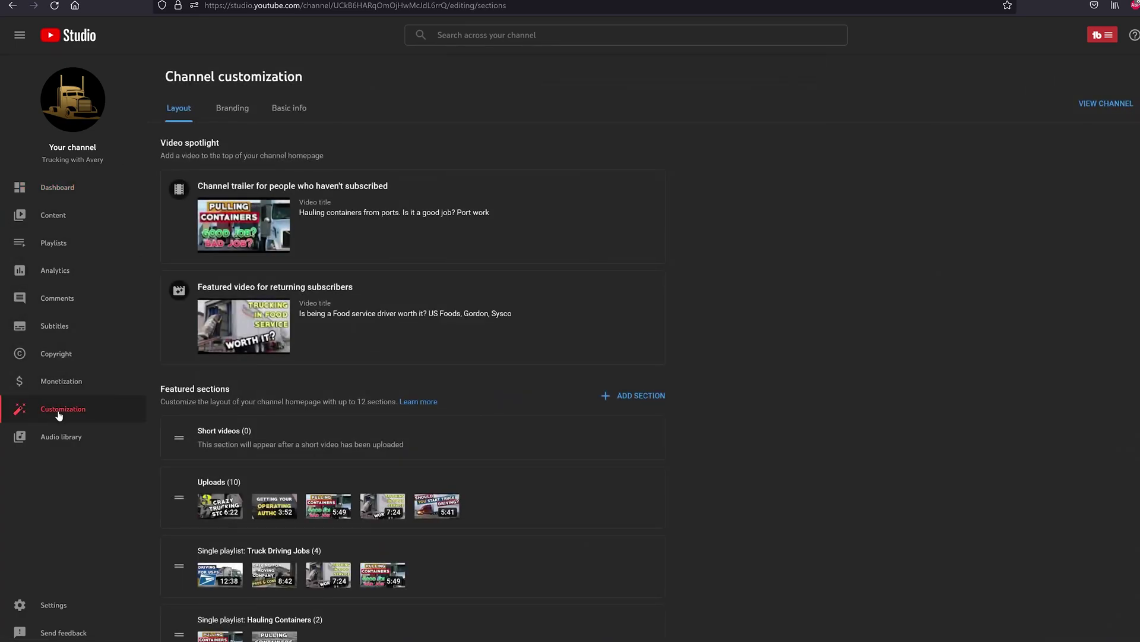
pyautogui.moveTo(413, 217)
pyautogui.click(292, 115)
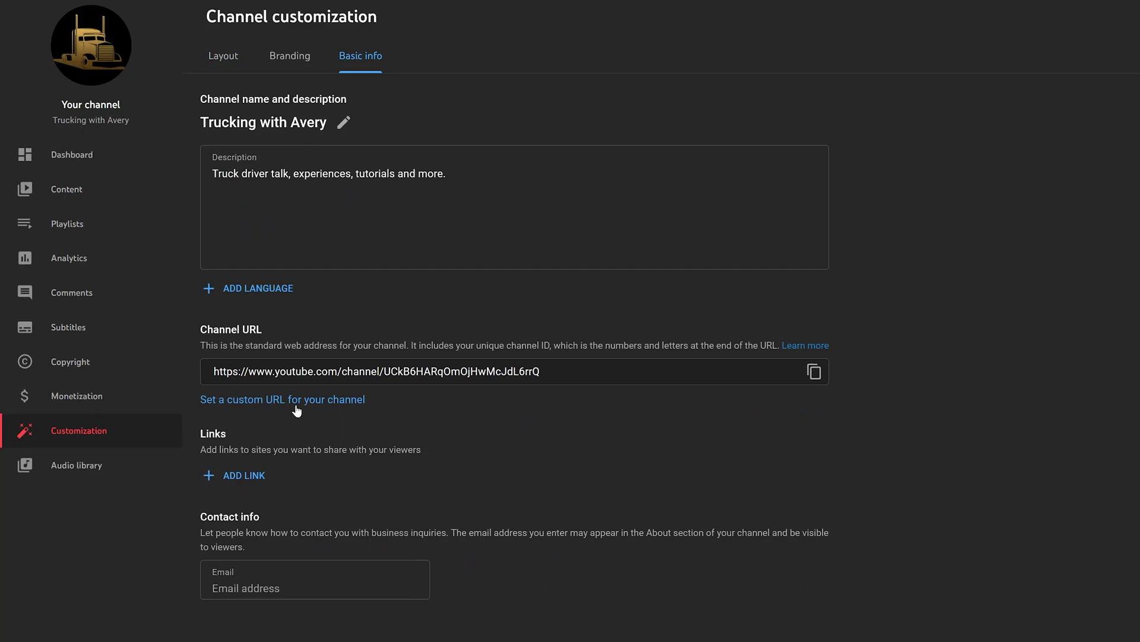
# Try the custom URL option with a 2021/2022 suffix, then delete the suffix unsaved
pyautogui.click(297, 399)
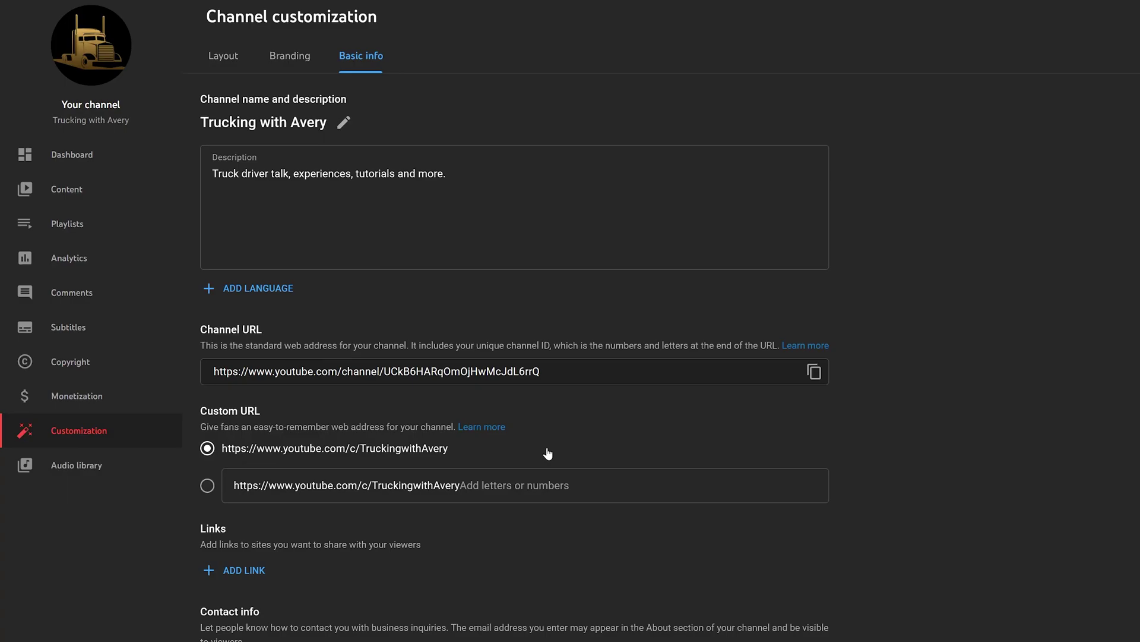
pyautogui.click(560, 482)
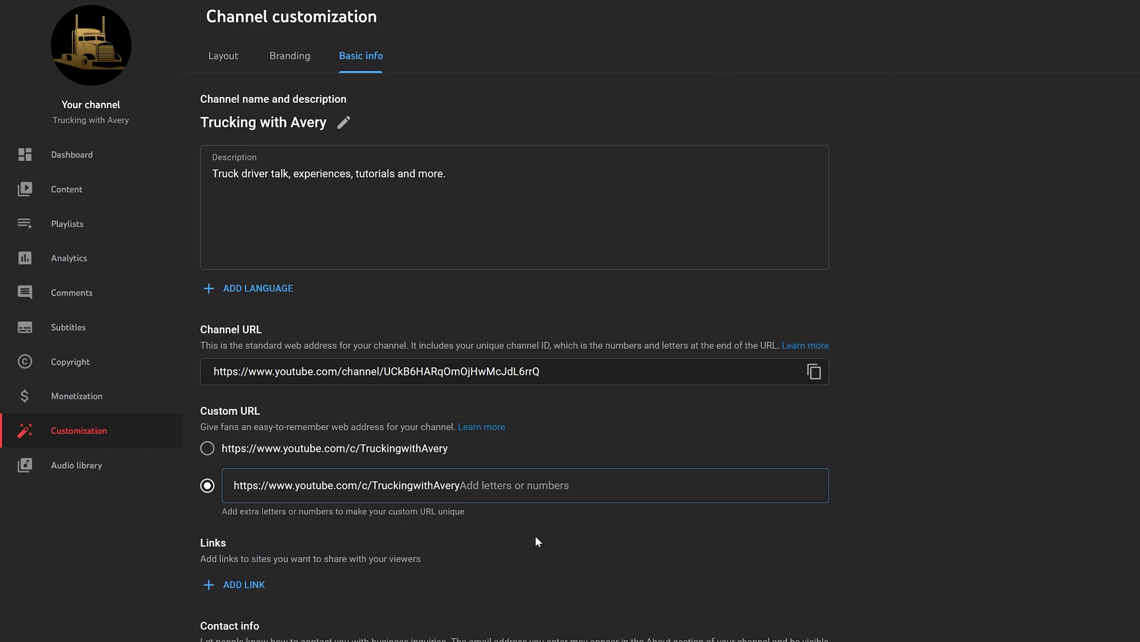
pyautogui.write('2021')
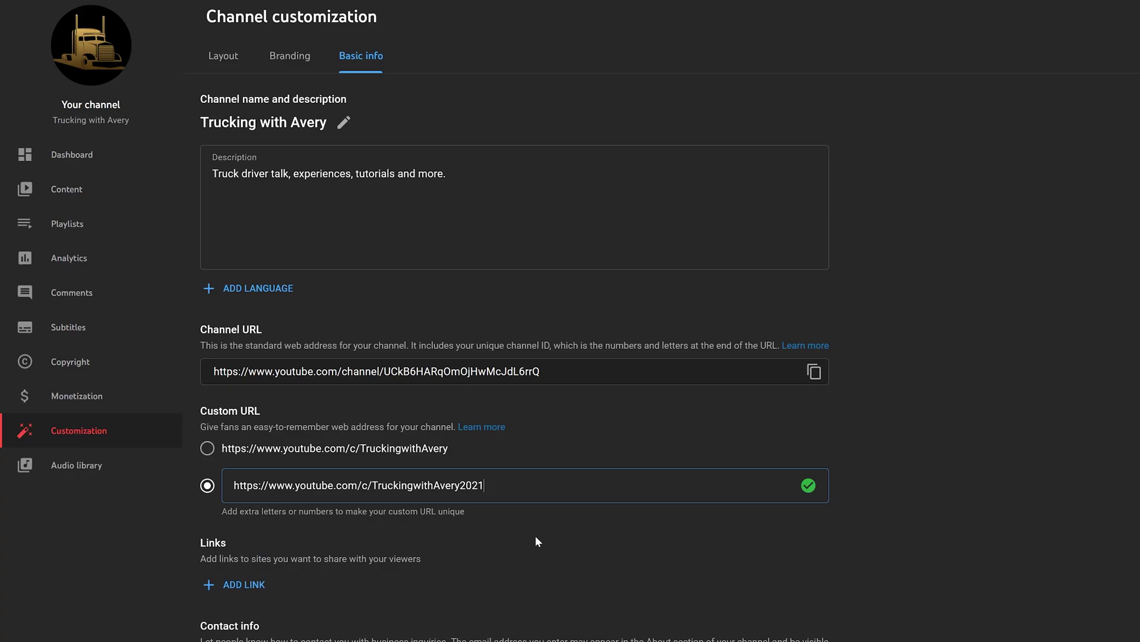
pyautogui.press('BackSpace')
pyautogui.write('2')
pyautogui.press('BackSpace')
pyautogui.press('BackSpace')
pyautogui.press('BackSpace')
pyautogui.press('BackSpace')
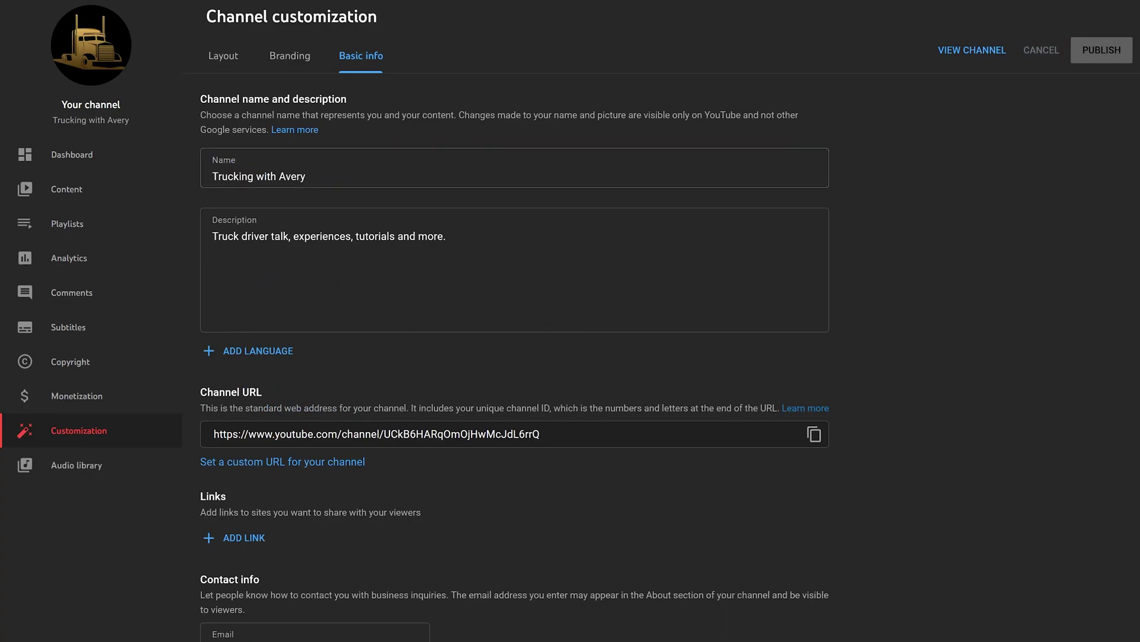
# Replace the channel name 'Trucking with Avery' with 'Raveo Freight' and publish it
pyautogui.tripleClick(223, 175)
pyautogui.rightClick(222, 176)
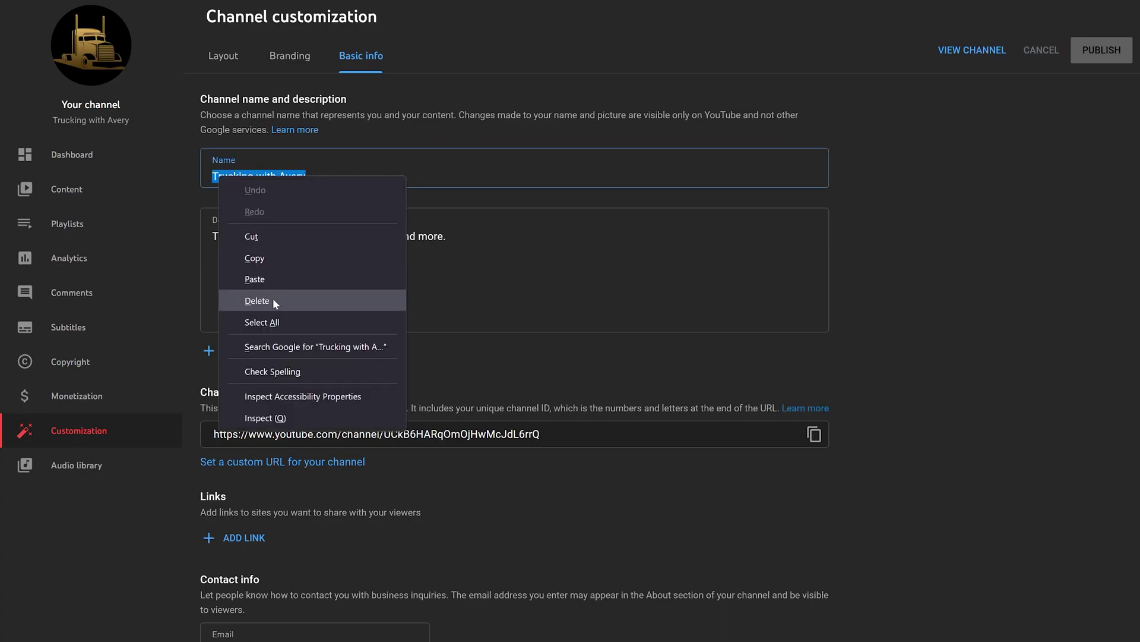
pyautogui.click(273, 299)
pyautogui.rightClick(263, 177)
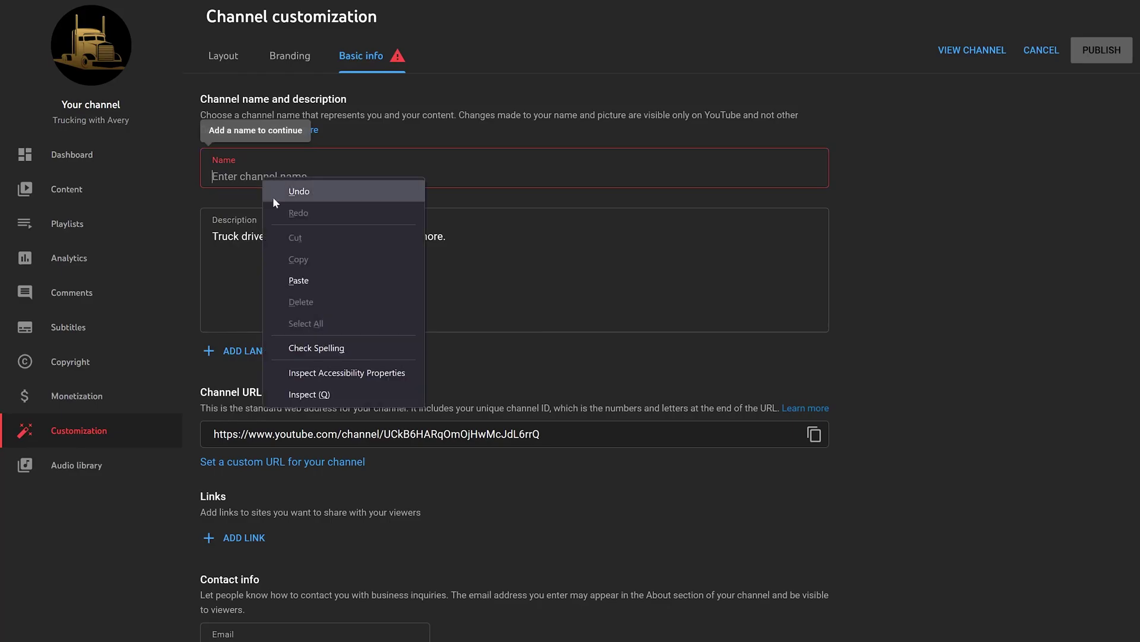
pyautogui.click(309, 282)
pyautogui.click(1095, 51)
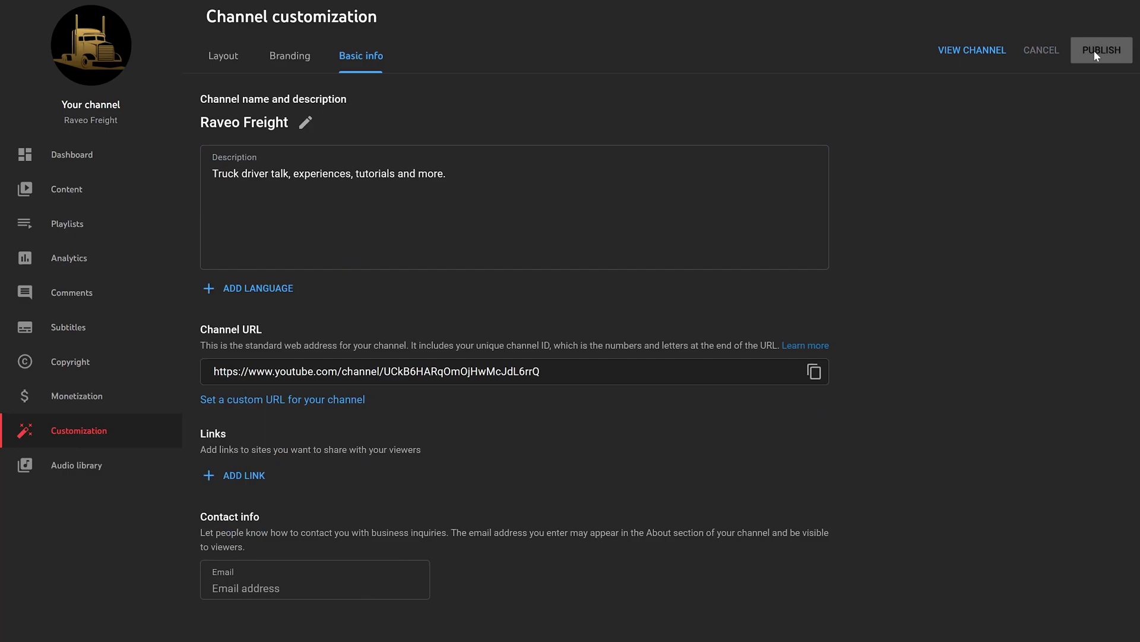
pyautogui.click(275, 402)
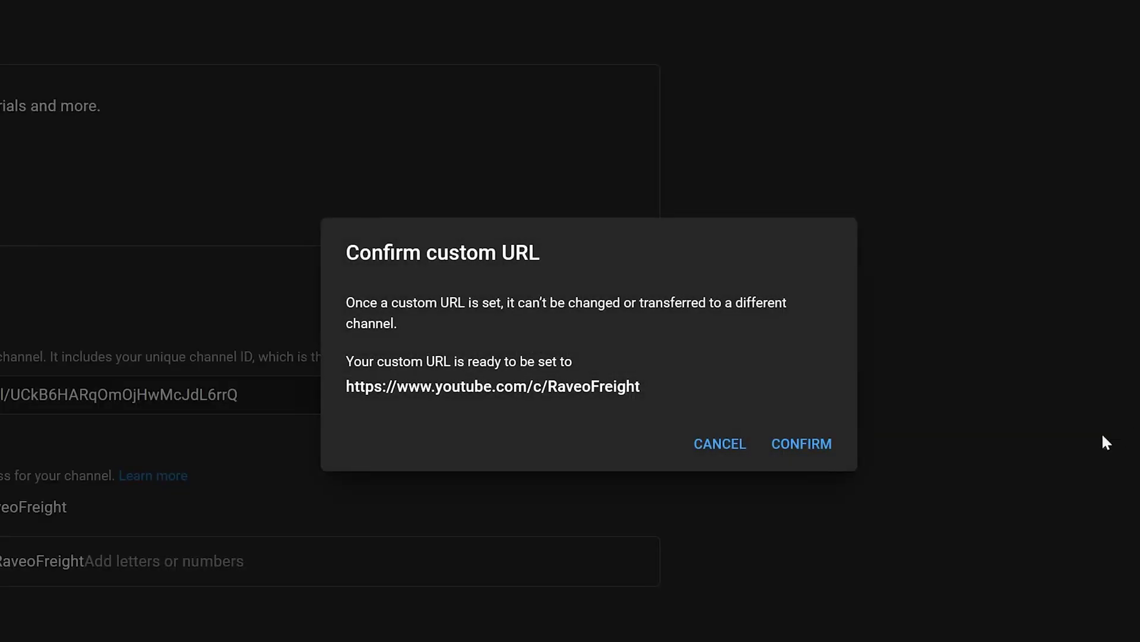
# Confirm youtube.com/c/RaveoFreight as the channel's custom URL
pyautogui.click(796, 446)
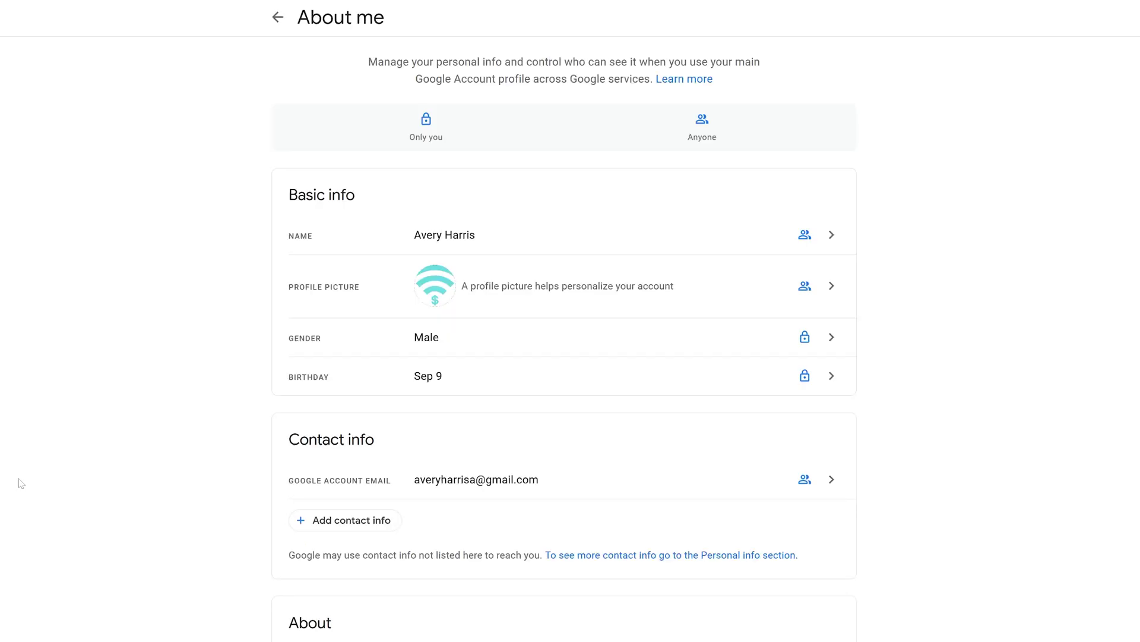
pyautogui.scroll(-3, 242, 441)
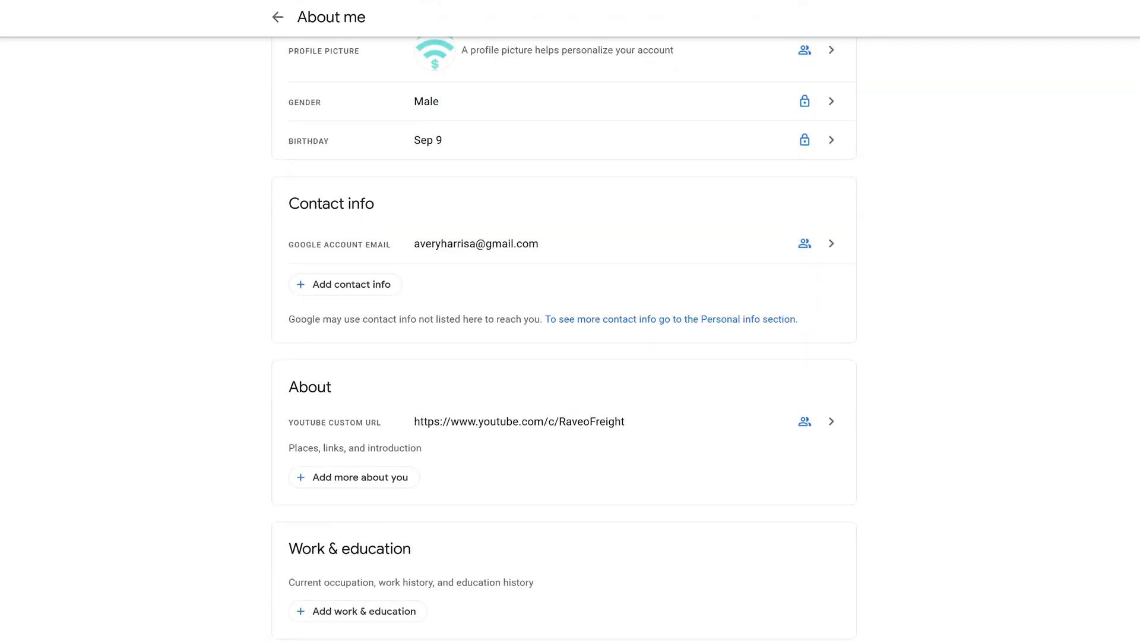
# Open the YouTube custom URL entry in About me and request removing RaveoFreight
pyautogui.click(835, 424)
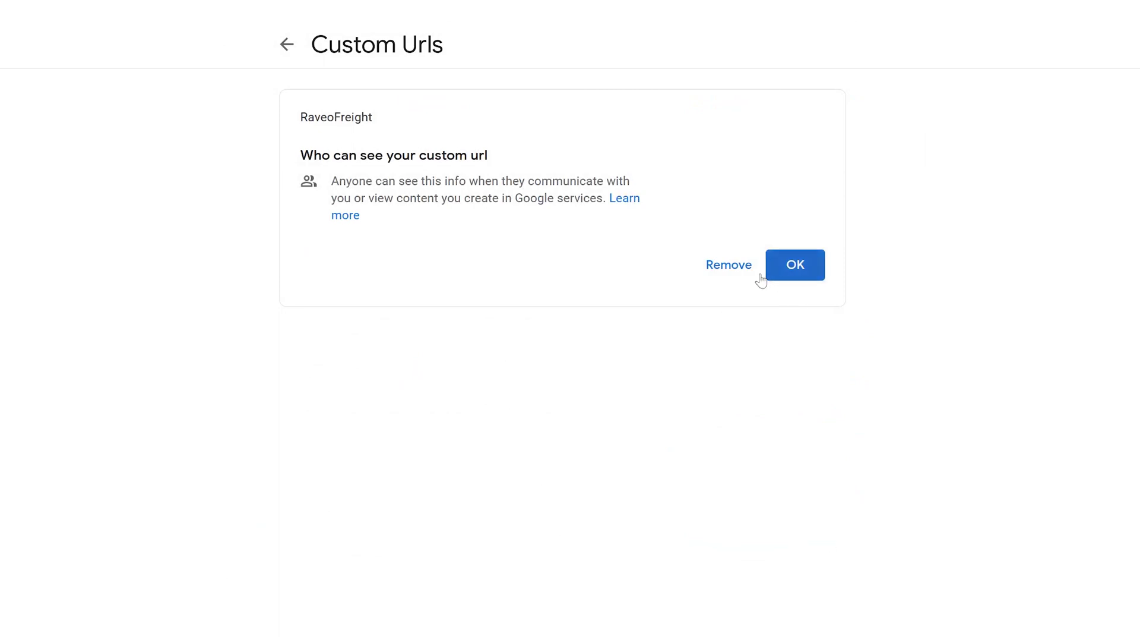
pyautogui.click(731, 267)
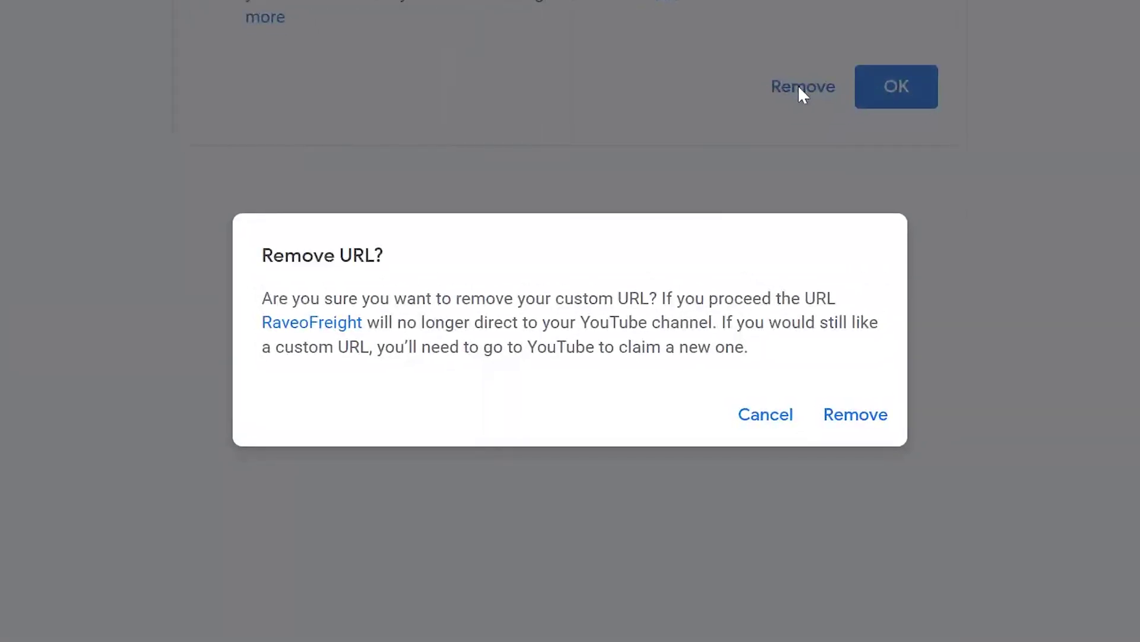